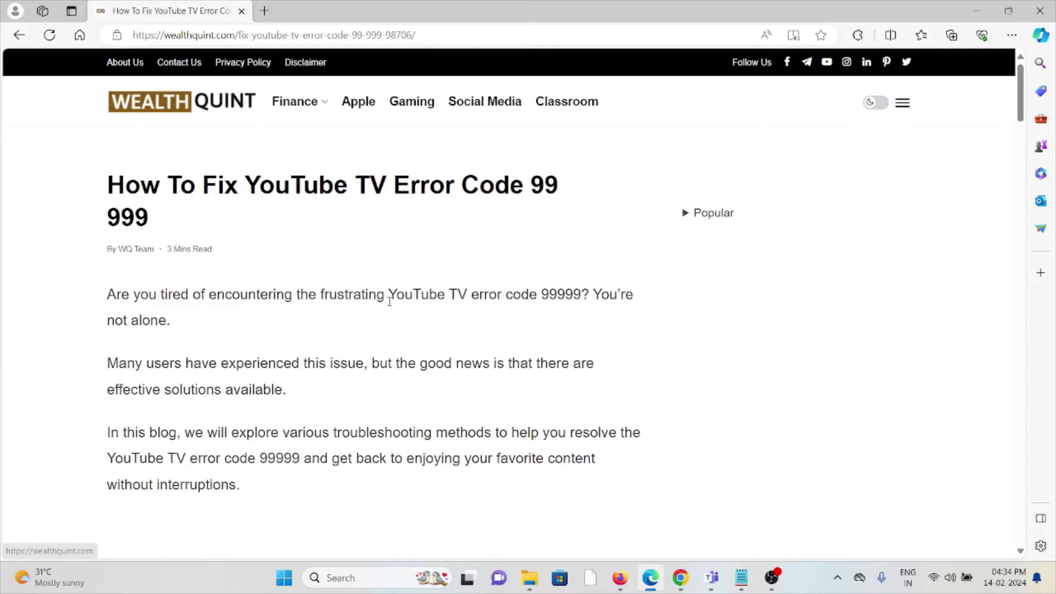
{"action": "scroll", "coordinate": [359, 258], "scroll_direction": "down", "scroll_amount": 3}
{"action": "scroll", "coordinate": [359, 258], "scroll_direction": "down", "scroll_amount": 3}
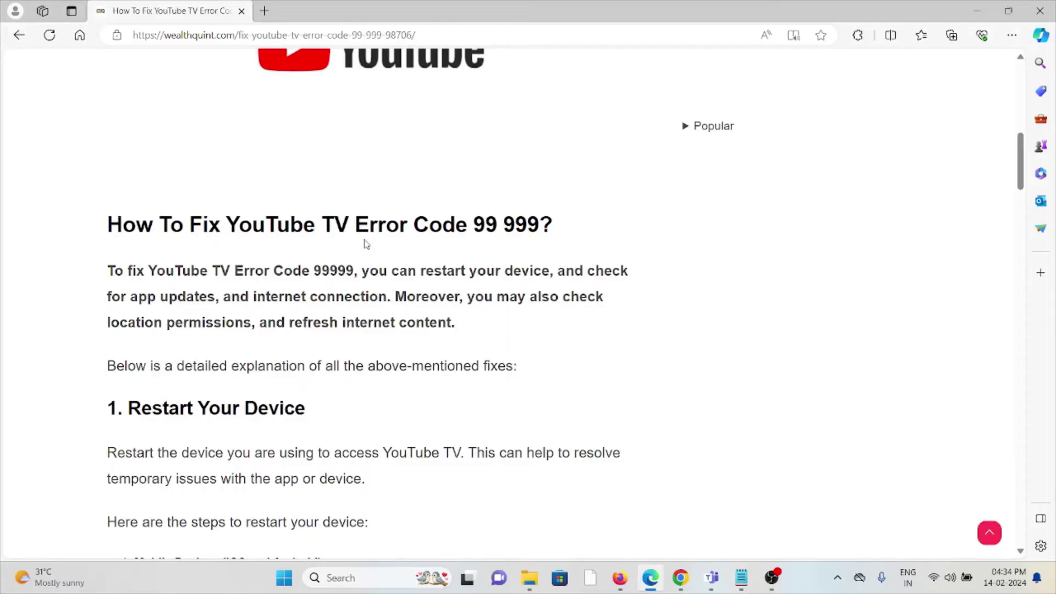
{"action": "scroll", "coordinate": [410, 466], "scroll_direction": "down", "scroll_amount": 1}
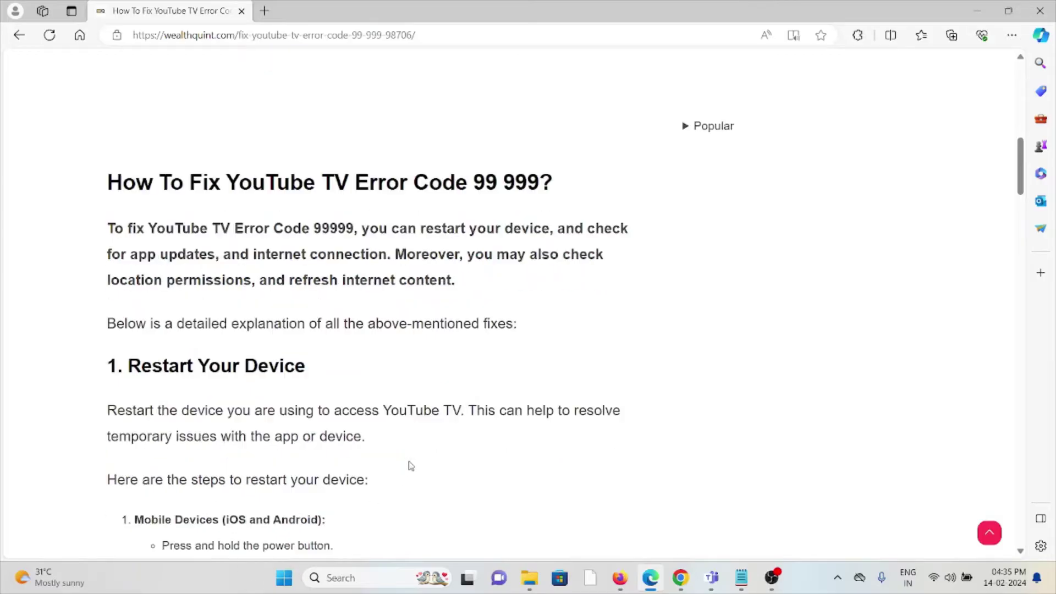
{"action": "scroll", "coordinate": [409, 455], "scroll_direction": "down", "scroll_amount": 1}
{"action": "scroll", "coordinate": [415, 450], "scroll_direction": "down", "scroll_amount": 1}
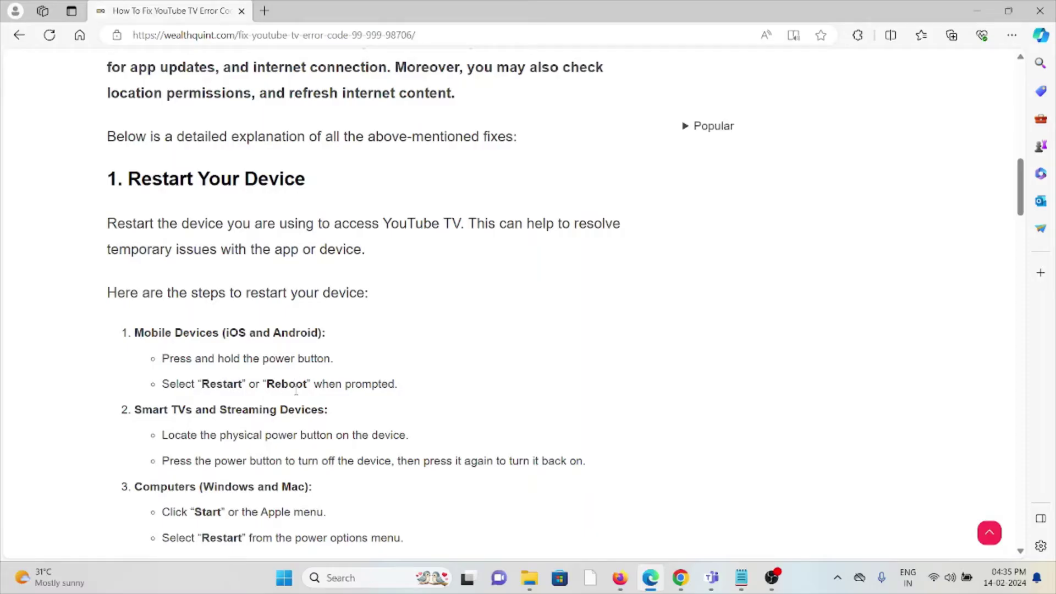
{"action": "scroll", "coordinate": [302, 404], "scroll_direction": "down", "scroll_amount": 2}
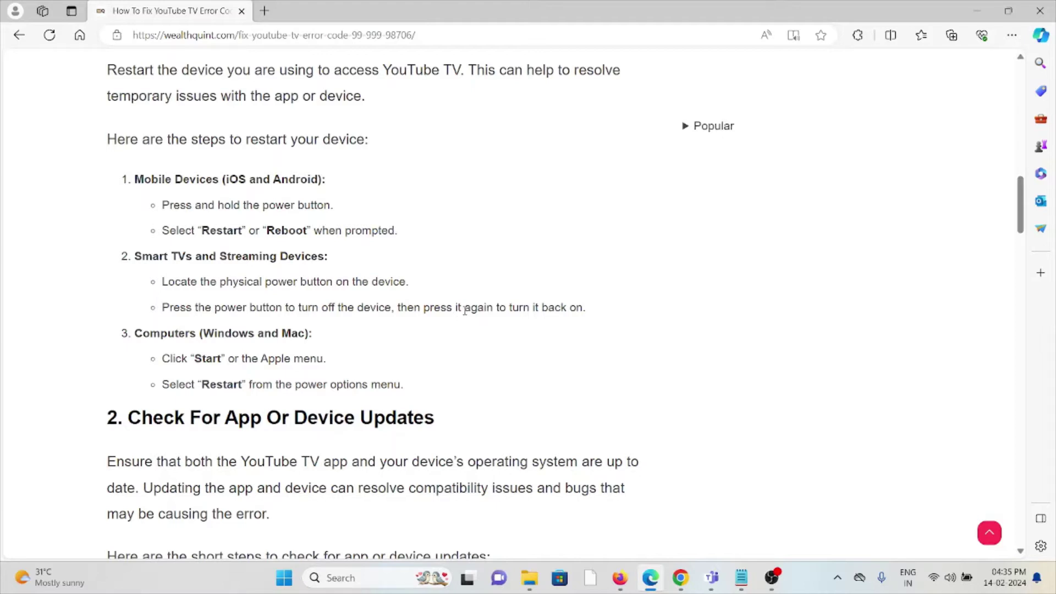
{"action": "scroll", "coordinate": [466, 315], "scroll_direction": "down", "scroll_amount": 1}
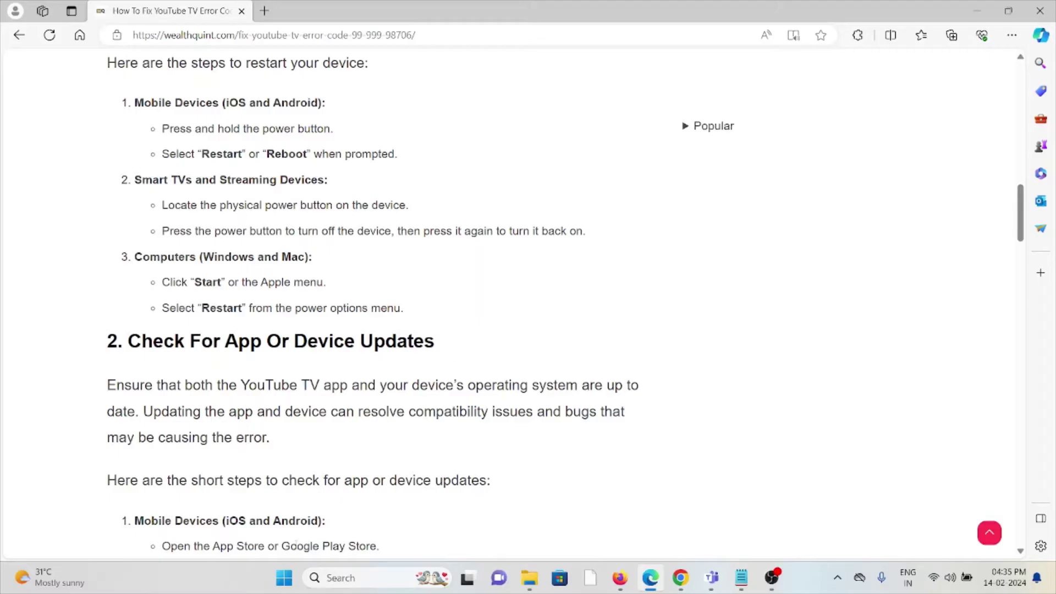
- Show the Start menu's Sleep, Shut down and Restart options, then dismiss them and close Start
{"action": "left_click", "coordinate": [283, 578]}
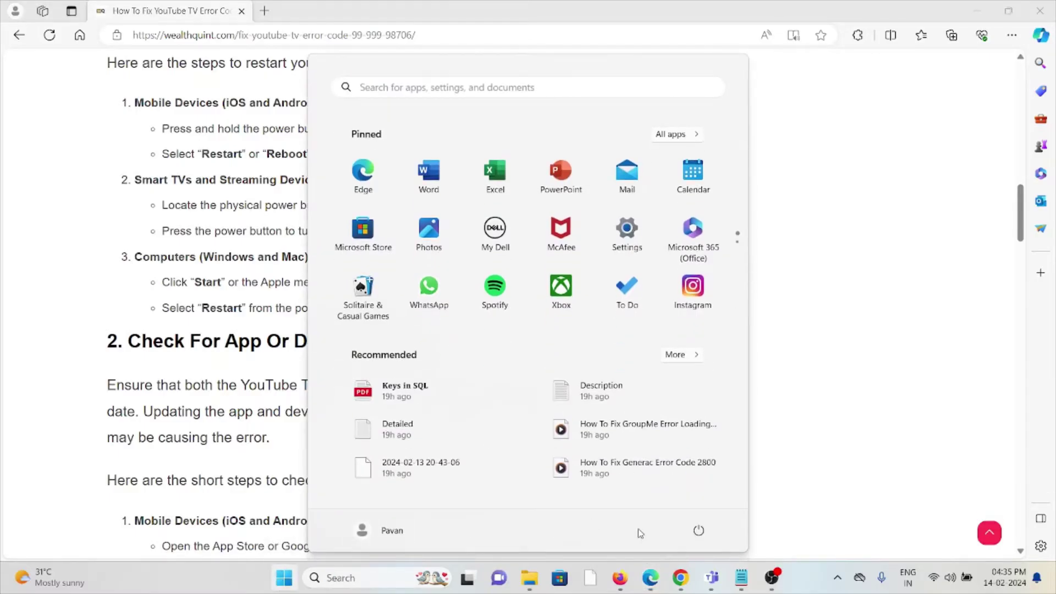
{"action": "left_click", "coordinate": [699, 532]}
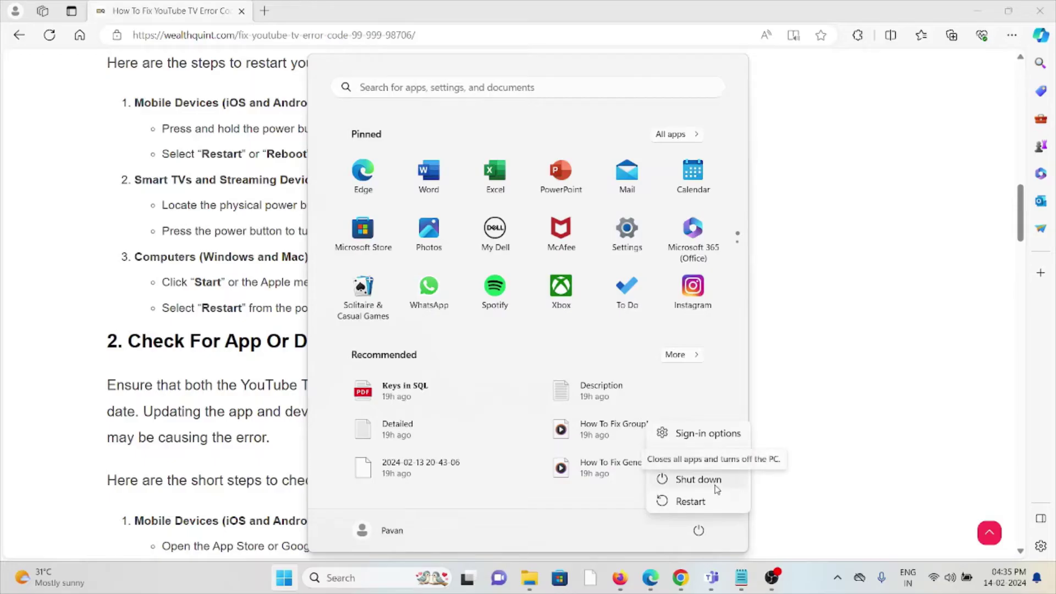
{"action": "key", "text": "Escape"}
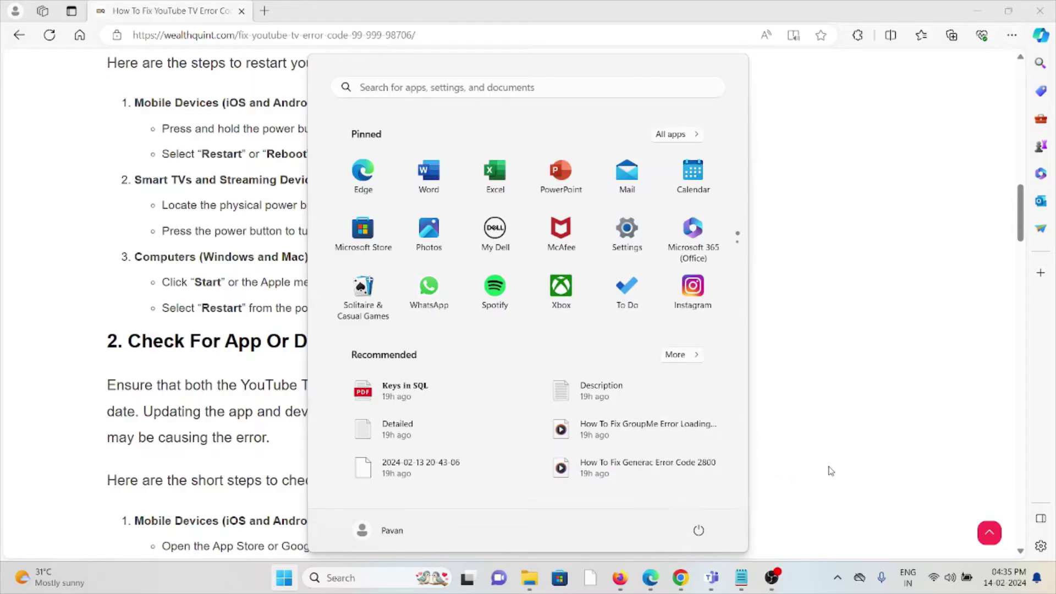
{"action": "key", "text": "Escape"}
{"action": "scroll", "coordinate": [705, 393], "scroll_direction": "up", "scroll_amount": 3}
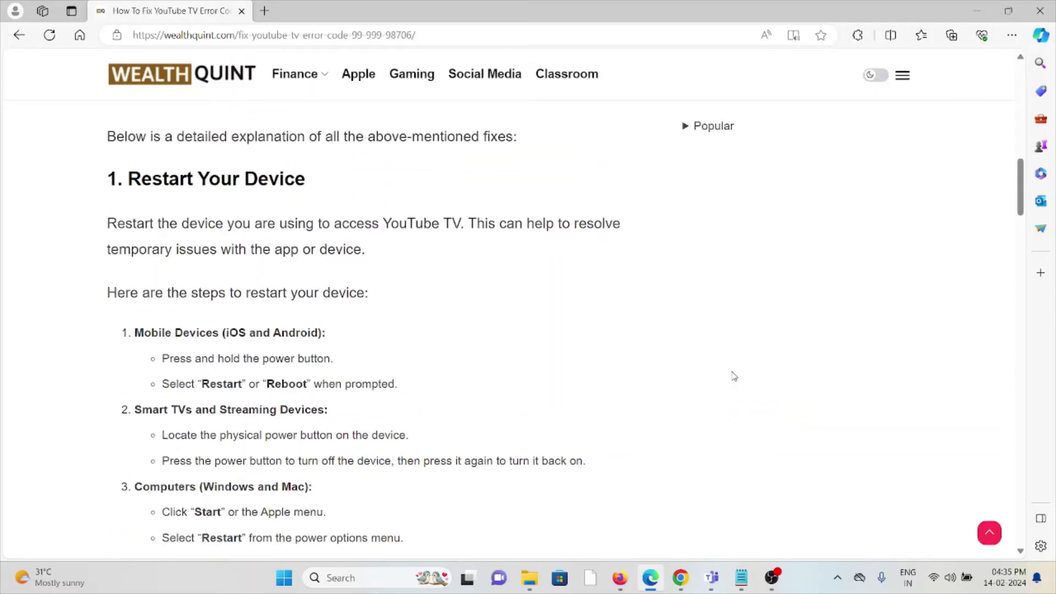
{"action": "scroll", "coordinate": [733, 376], "scroll_direction": "down", "scroll_amount": 1}
{"action": "scroll", "coordinate": [734, 376], "scroll_direction": "down", "scroll_amount": 2}
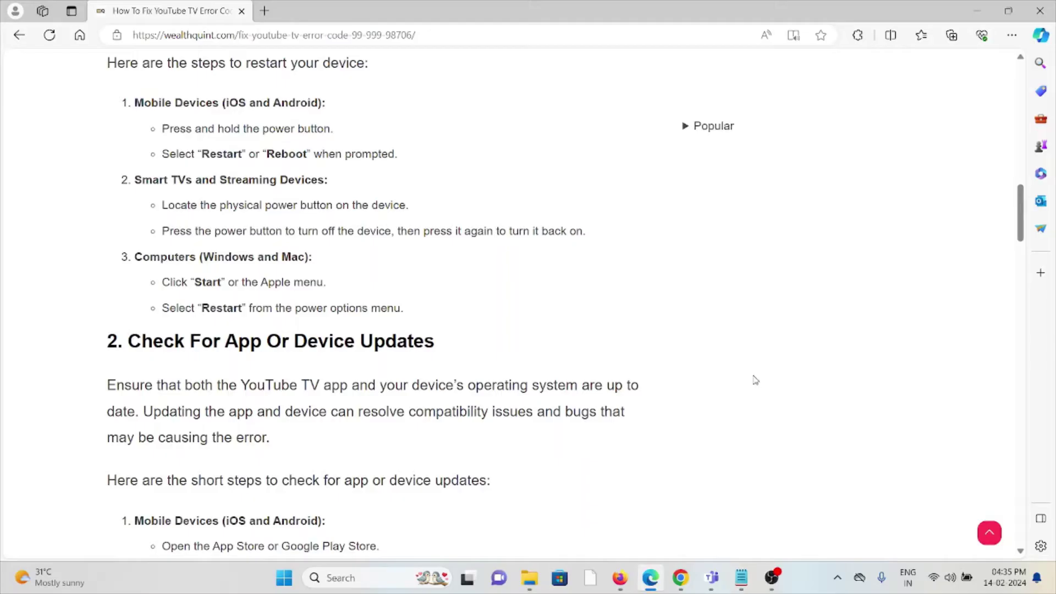
{"action": "scroll", "coordinate": [754, 380], "scroll_direction": "down", "scroll_amount": 2}
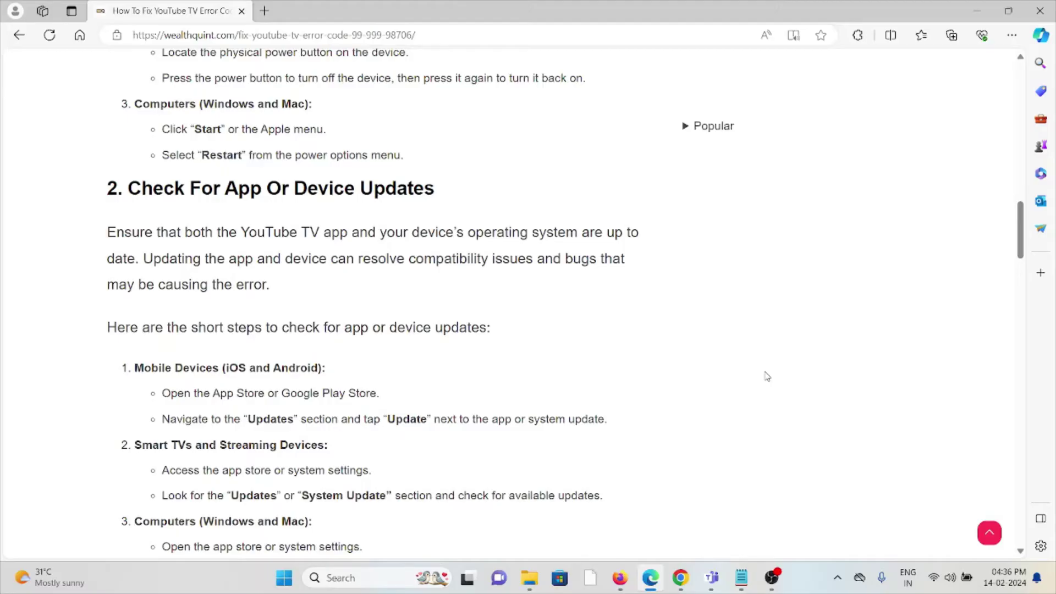
{"action": "scroll", "coordinate": [632, 372], "scroll_direction": "down", "scroll_amount": 3}
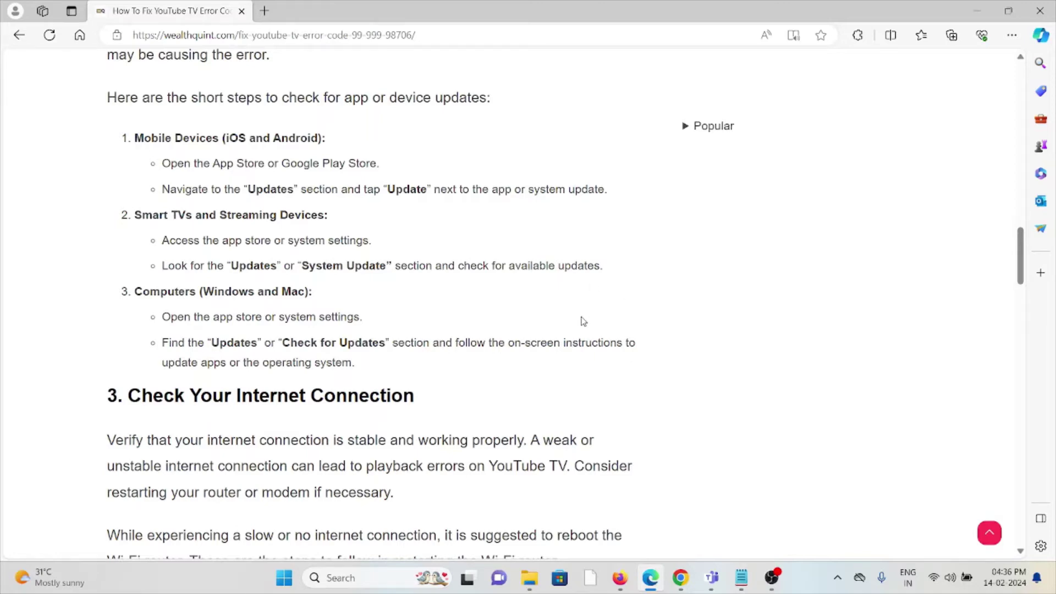
- Launch the Windows Settings app from taskbar search, then close it to return to the article
{"action": "left_click", "coordinate": [382, 574]}
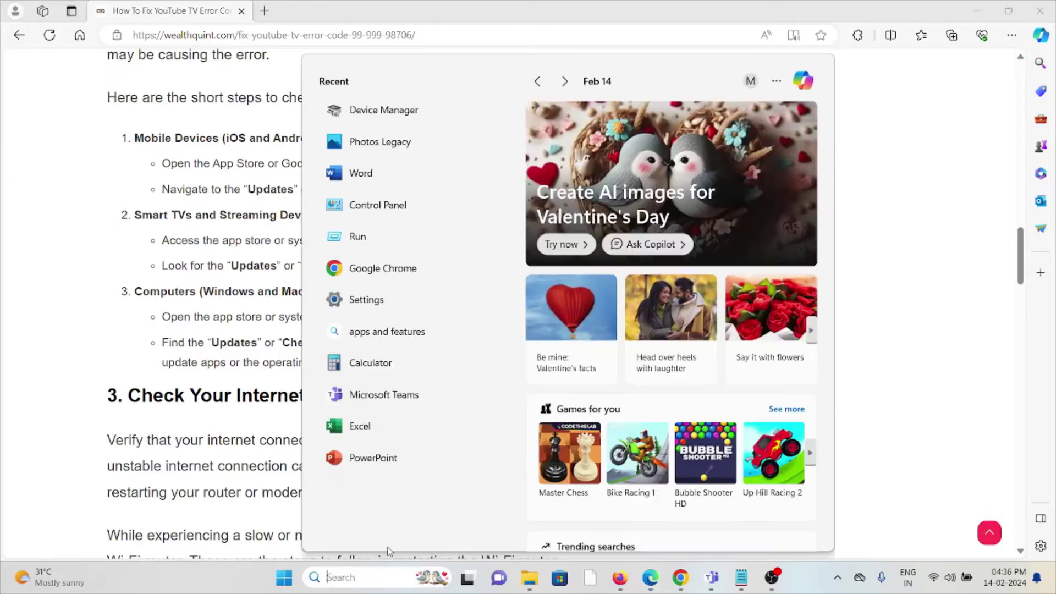
{"action": "left_click", "coordinate": [355, 331]}
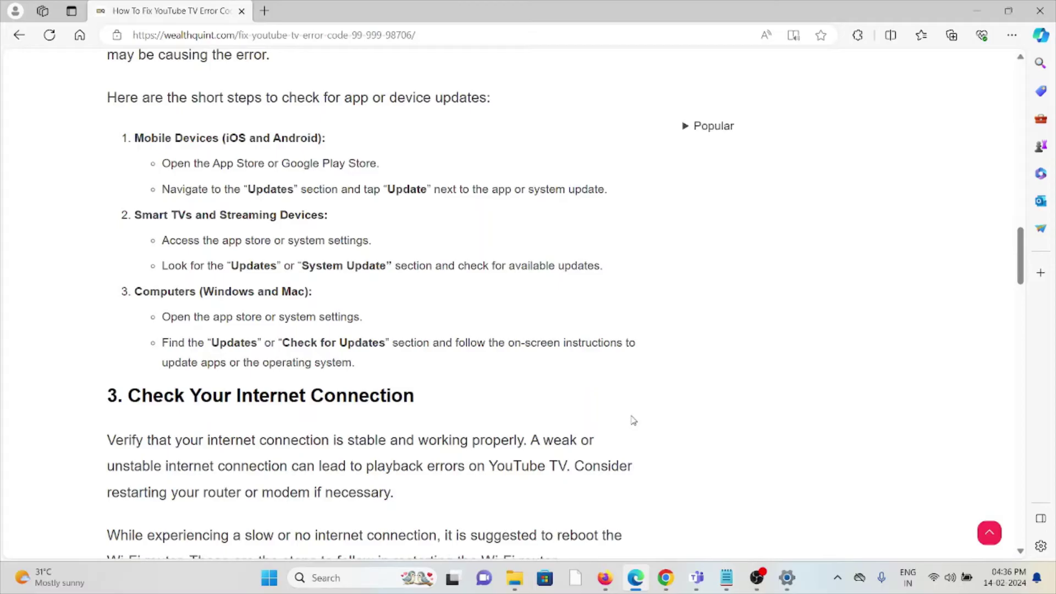
{"action": "left_click", "coordinate": [786, 578]}
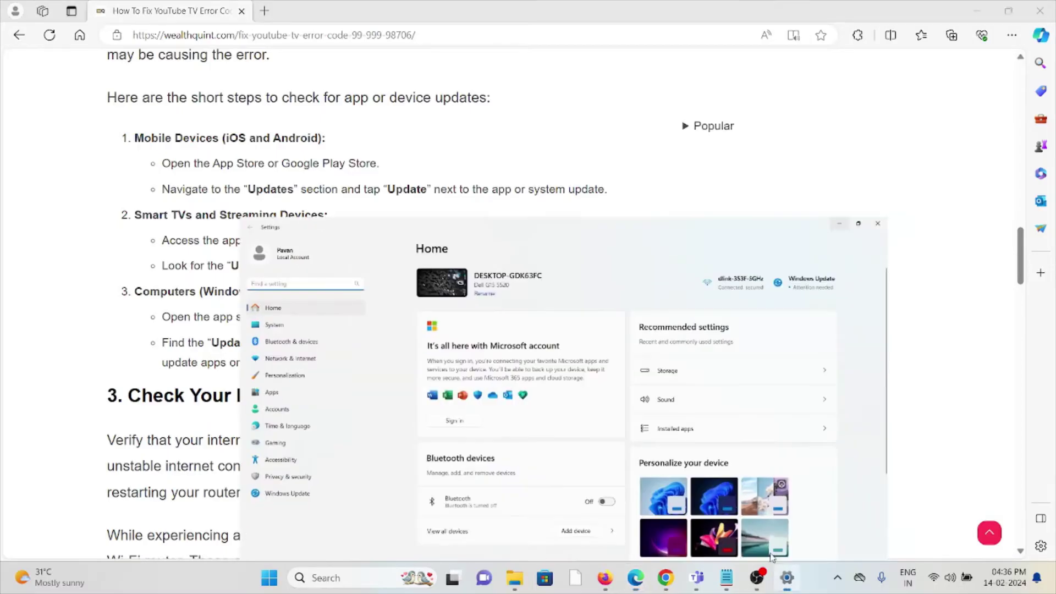
{"action": "left_click", "coordinate": [1048, 22]}
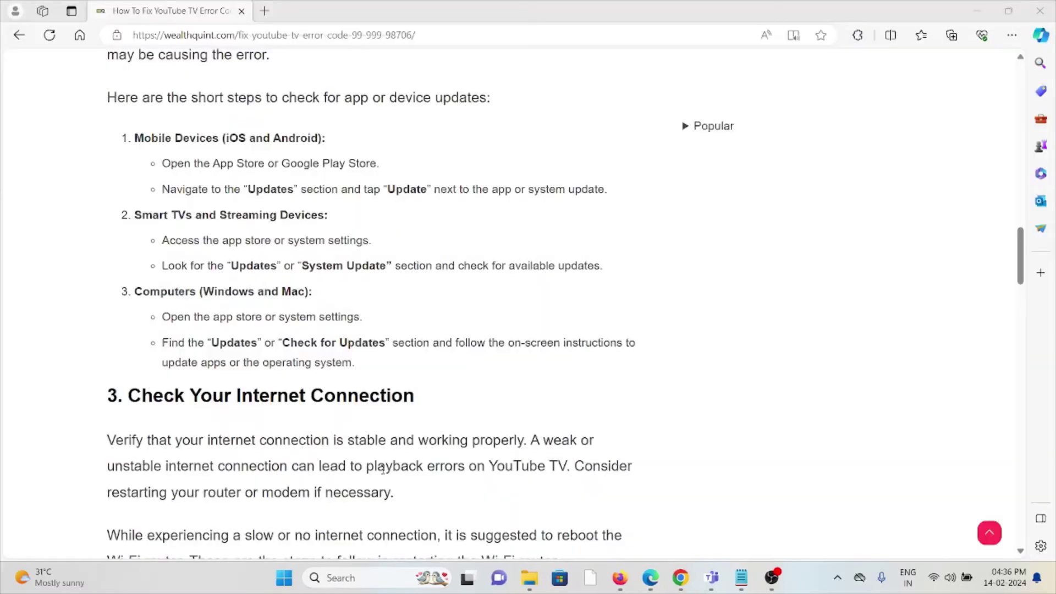
{"action": "scroll", "coordinate": [275, 309], "scroll_direction": "down", "scroll_amount": 3}
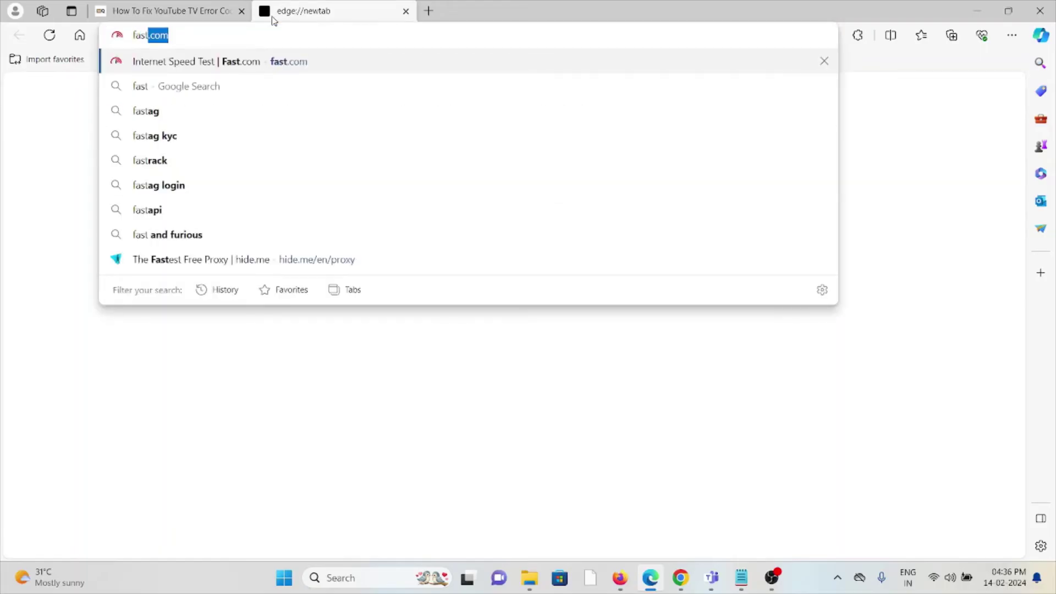
- Run the Fast.com speed test to a 70 Mbps result, then close its tab
{"action": "key", "text": "Return"}
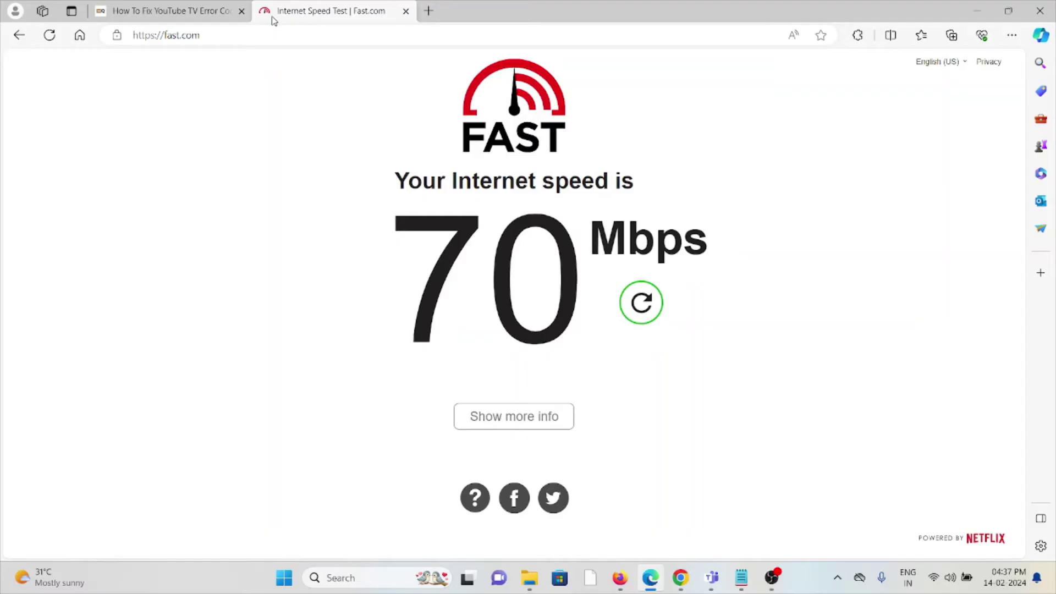
{"action": "left_click", "coordinate": [405, 11]}
{"action": "scroll", "coordinate": [462, 262], "scroll_direction": "down", "scroll_amount": 2}
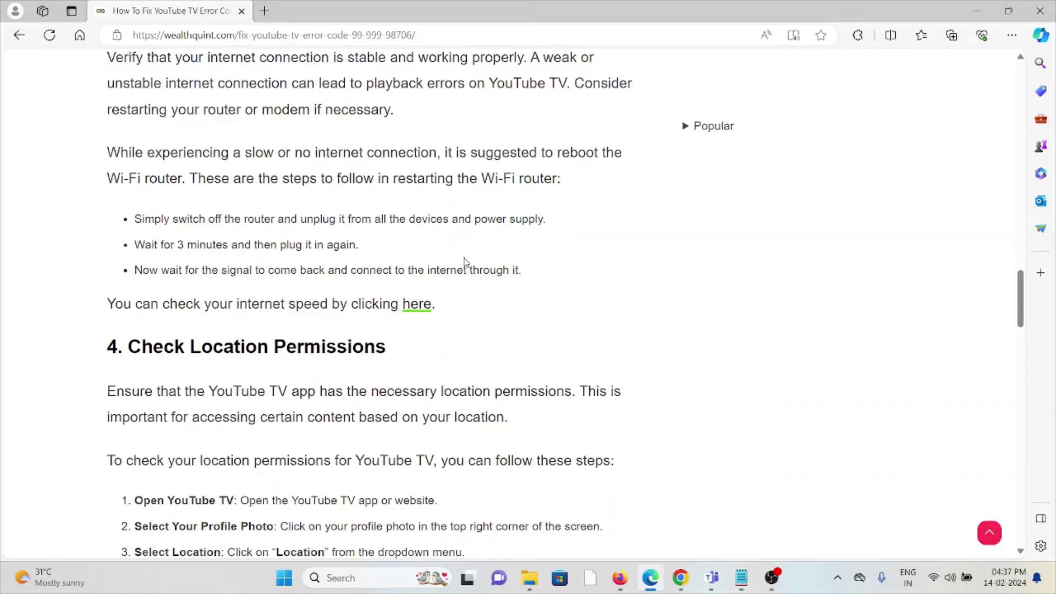
{"action": "scroll", "coordinate": [603, 314], "scroll_direction": "down", "scroll_amount": 1}
{"action": "scroll", "coordinate": [600, 303], "scroll_direction": "down", "scroll_amount": 1}
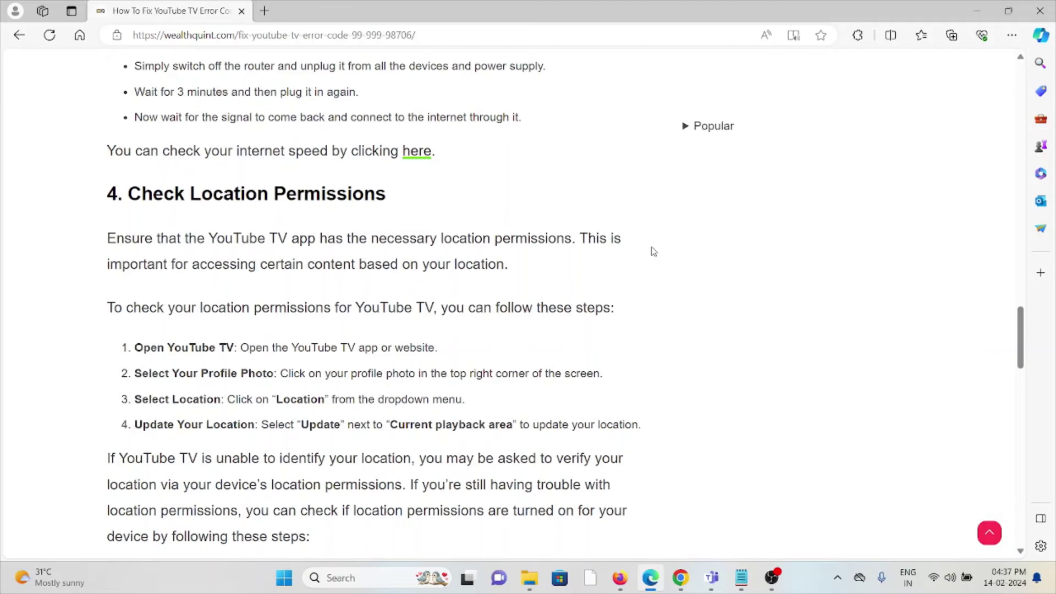
{"action": "scroll", "coordinate": [659, 243], "scroll_direction": "down", "scroll_amount": 1}
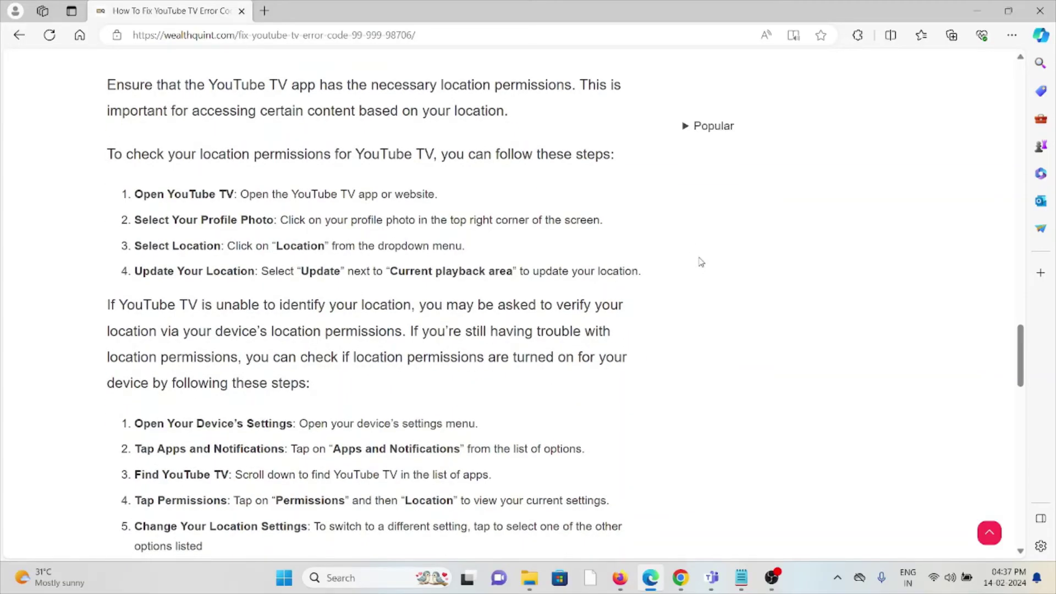
{"action": "scroll", "coordinate": [700, 262], "scroll_direction": "down", "scroll_amount": 1}
{"action": "scroll", "coordinate": [700, 262], "scroll_direction": "up", "scroll_amount": 2}
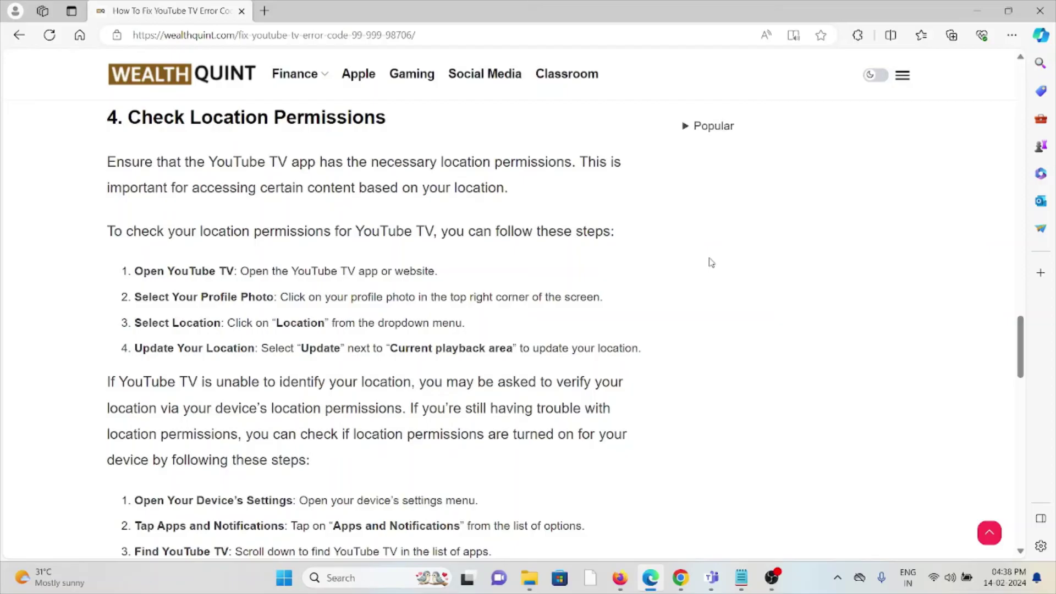
{"action": "scroll", "coordinate": [688, 242], "scroll_direction": "down", "scroll_amount": 1}
{"action": "scroll", "coordinate": [684, 241], "scroll_direction": "down", "scroll_amount": 1}
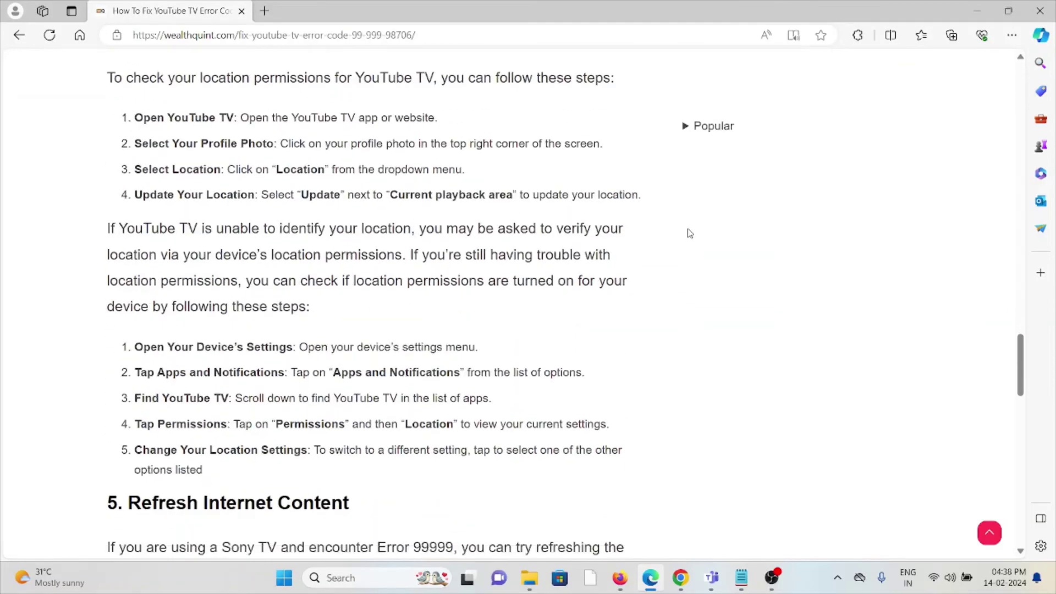
{"action": "scroll", "coordinate": [688, 231], "scroll_direction": "down", "scroll_amount": 1}
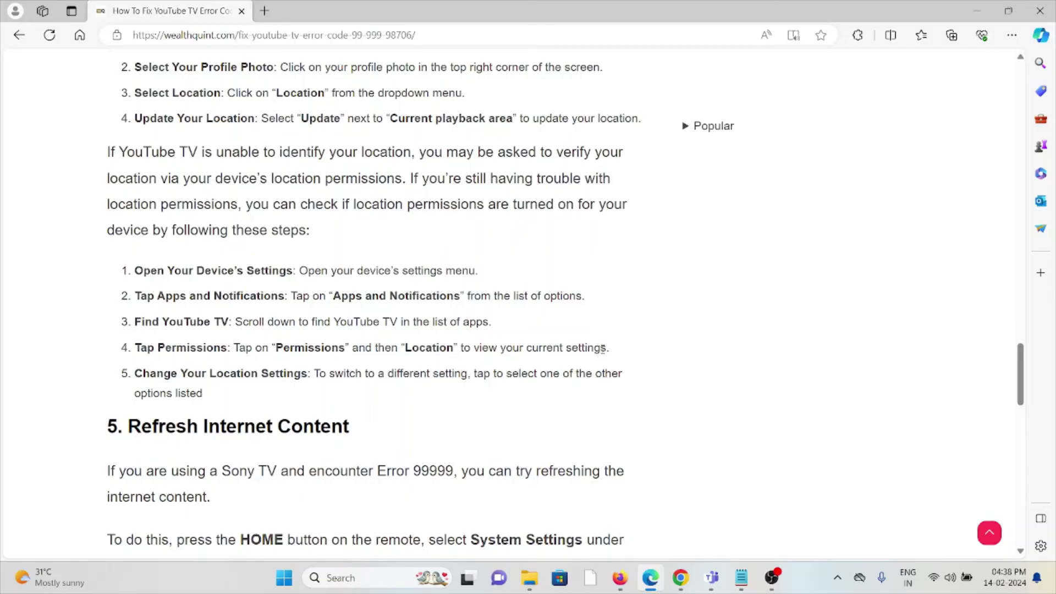
{"action": "scroll", "coordinate": [606, 349], "scroll_direction": "down", "scroll_amount": 2}
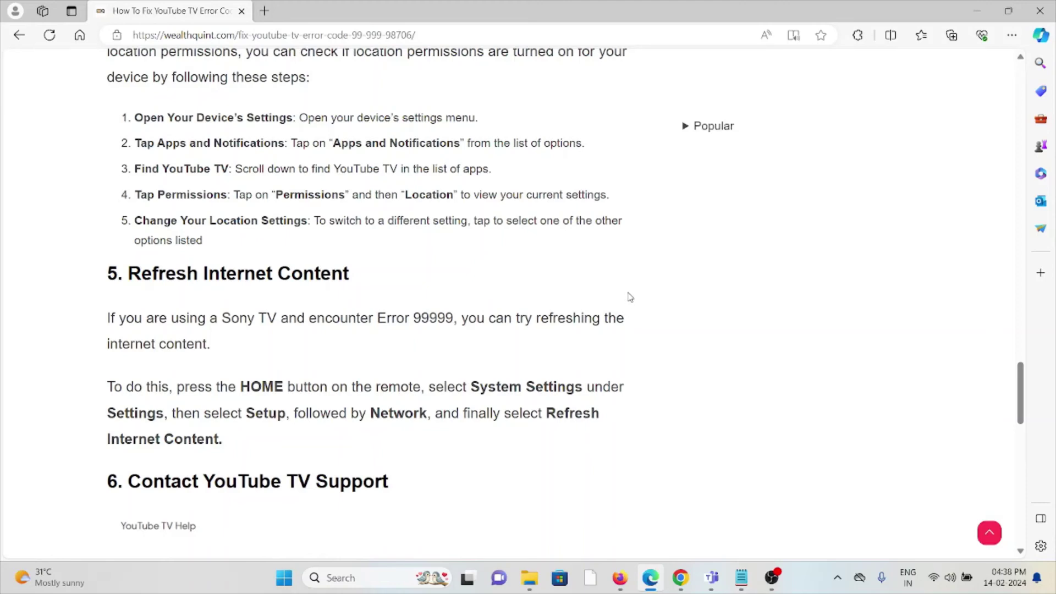
{"action": "scroll", "coordinate": [619, 294], "scroll_direction": "down", "scroll_amount": 1}
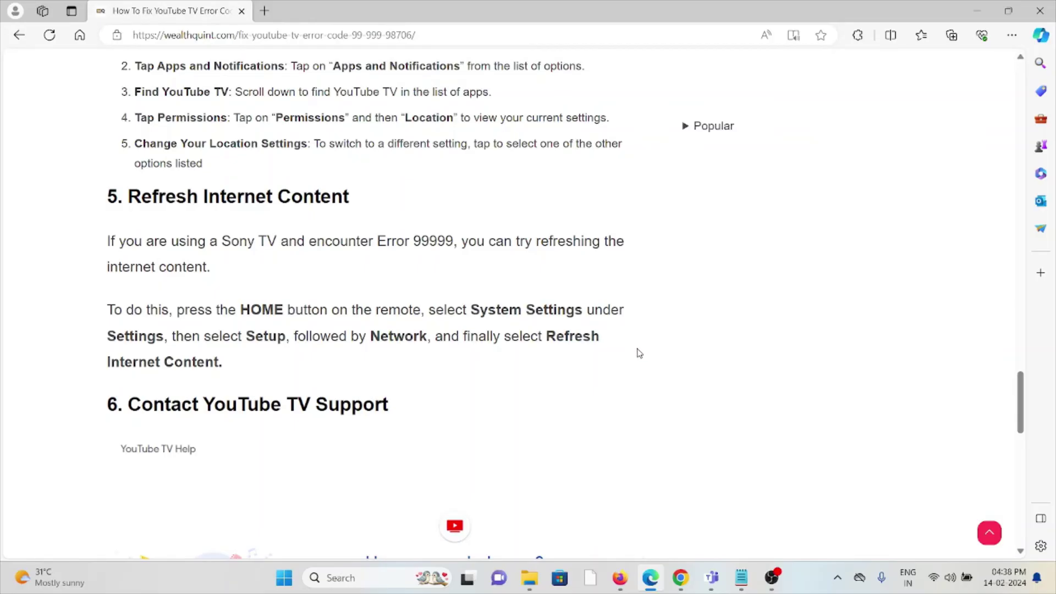
{"action": "scroll", "coordinate": [640, 354], "scroll_direction": "down", "scroll_amount": 2}
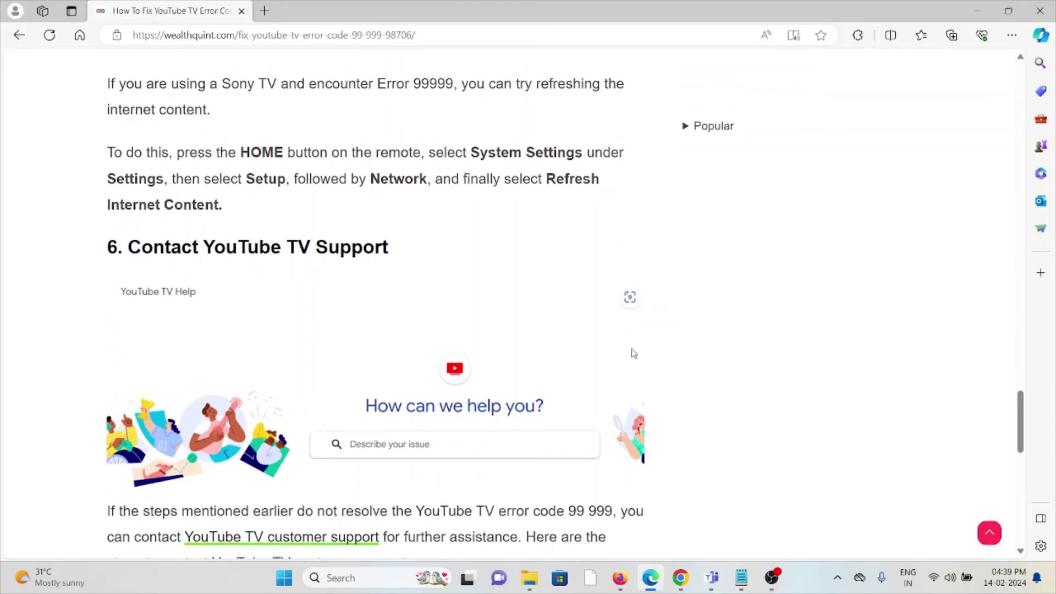
{"action": "scroll", "coordinate": [635, 357], "scroll_direction": "down", "scroll_amount": 4}
- Open the YouTube TV customer support link in a new tab, then return to the WealthQuint article
{"action": "right_click", "coordinate": [336, 241]}
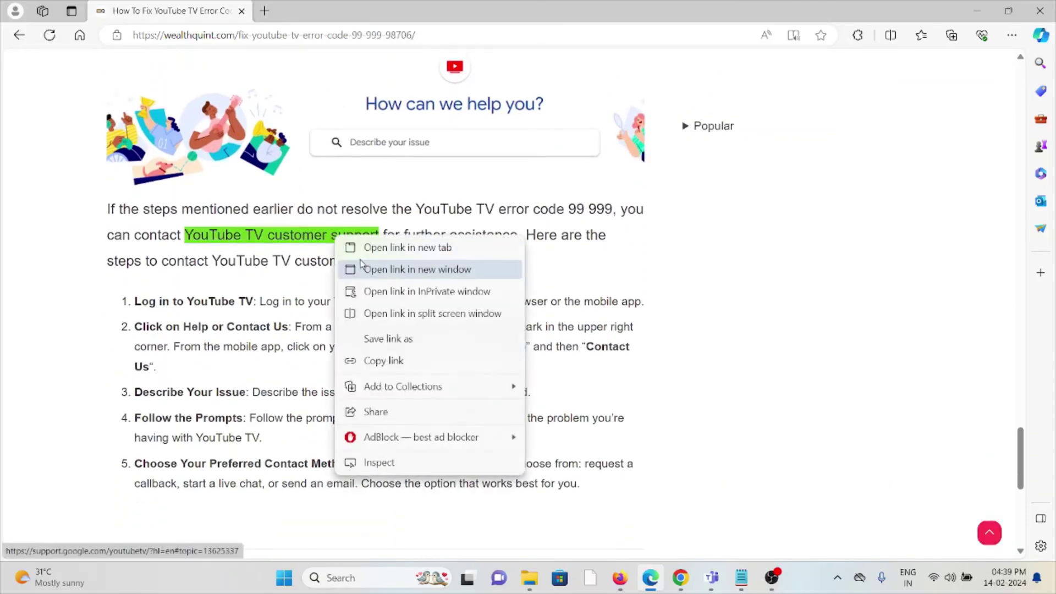
{"action": "left_click", "coordinate": [374, 248]}
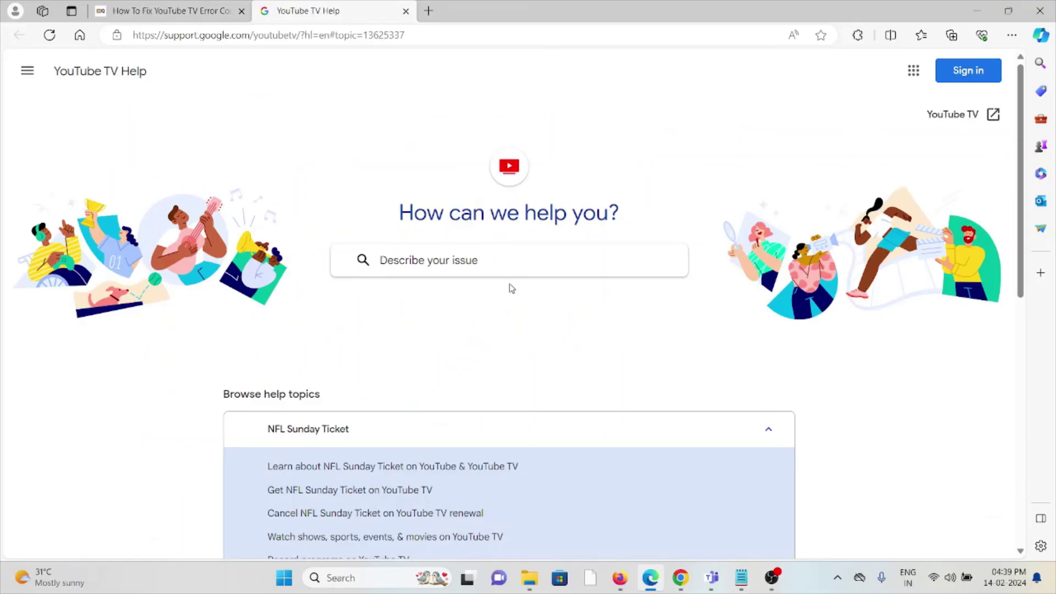
{"action": "scroll", "coordinate": [540, 334], "scroll_direction": "down", "scroll_amount": 1}
{"action": "scroll", "coordinate": [582, 271], "scroll_direction": "down", "scroll_amount": 1}
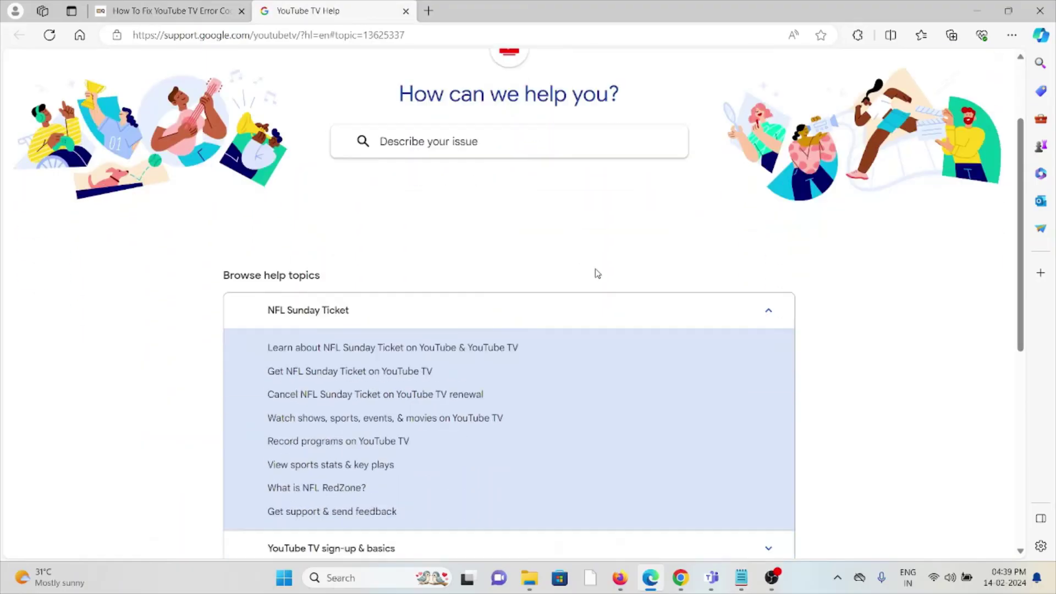
{"action": "scroll", "coordinate": [599, 269], "scroll_direction": "down", "scroll_amount": 3}
{"action": "scroll", "coordinate": [598, 269], "scroll_direction": "down", "scroll_amount": 2}
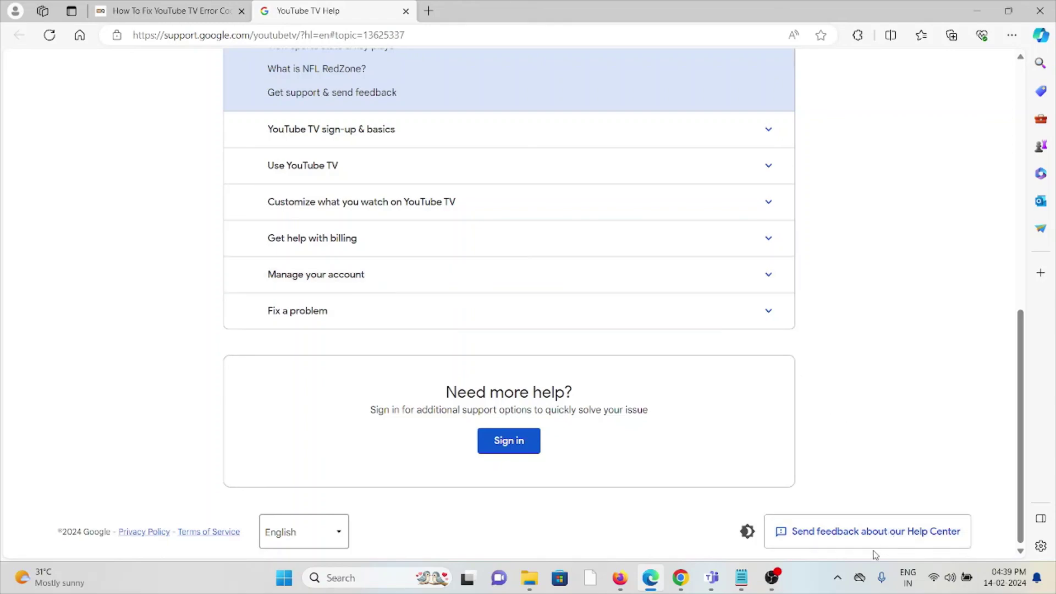
{"action": "scroll", "coordinate": [825, 519], "scroll_direction": "up", "scroll_amount": 1}
{"action": "scroll", "coordinate": [795, 479], "scroll_direction": "up", "scroll_amount": 5}
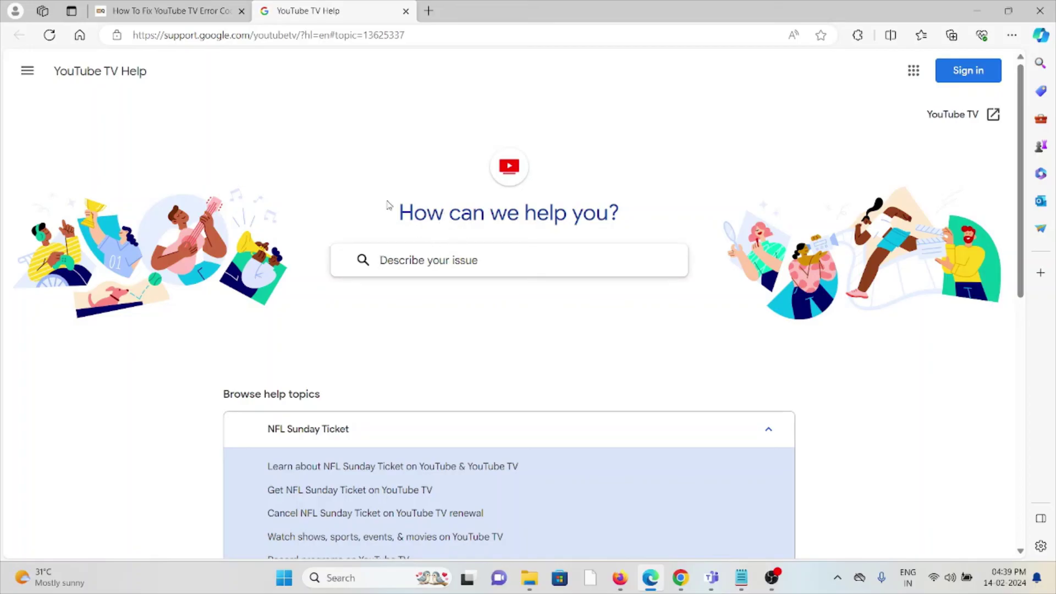
{"action": "left_click", "coordinate": [142, 7]}
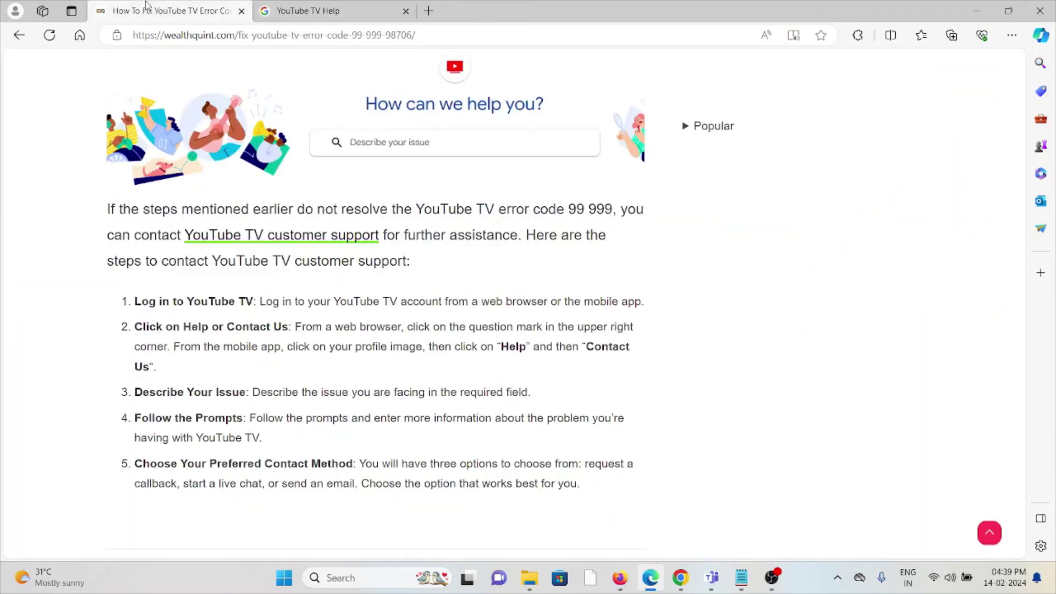
{"action": "scroll", "coordinate": [578, 394], "scroll_direction": "up", "scroll_amount": 3}
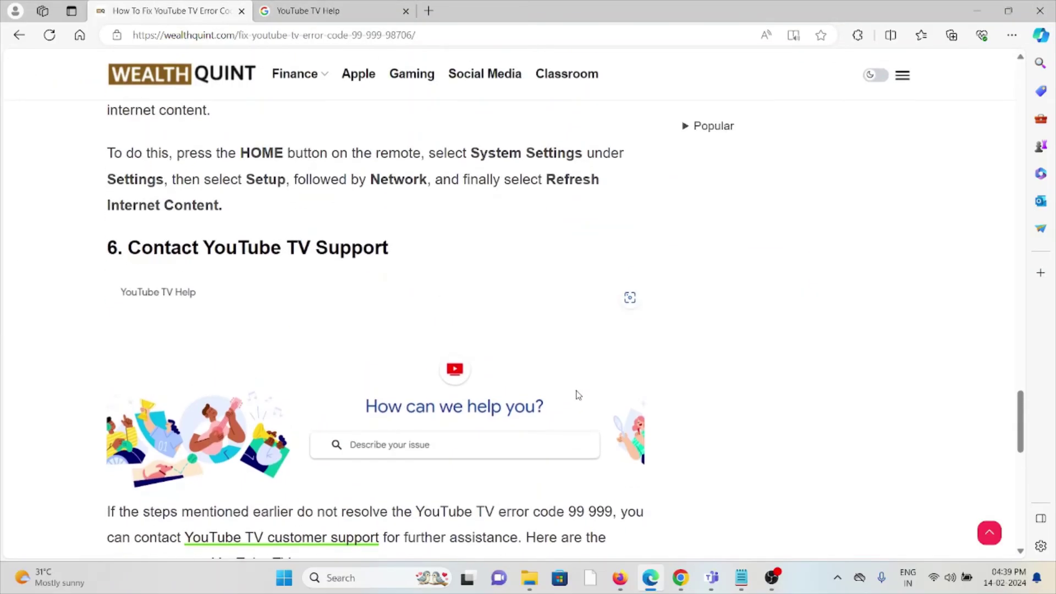
{"action": "scroll", "coordinate": [578, 393], "scroll_direction": "up", "scroll_amount": 3}
{"action": "scroll", "coordinate": [610, 375], "scroll_direction": "up", "scroll_amount": 4}
{"action": "scroll", "coordinate": [621, 368], "scroll_direction": "up", "scroll_amount": 4}
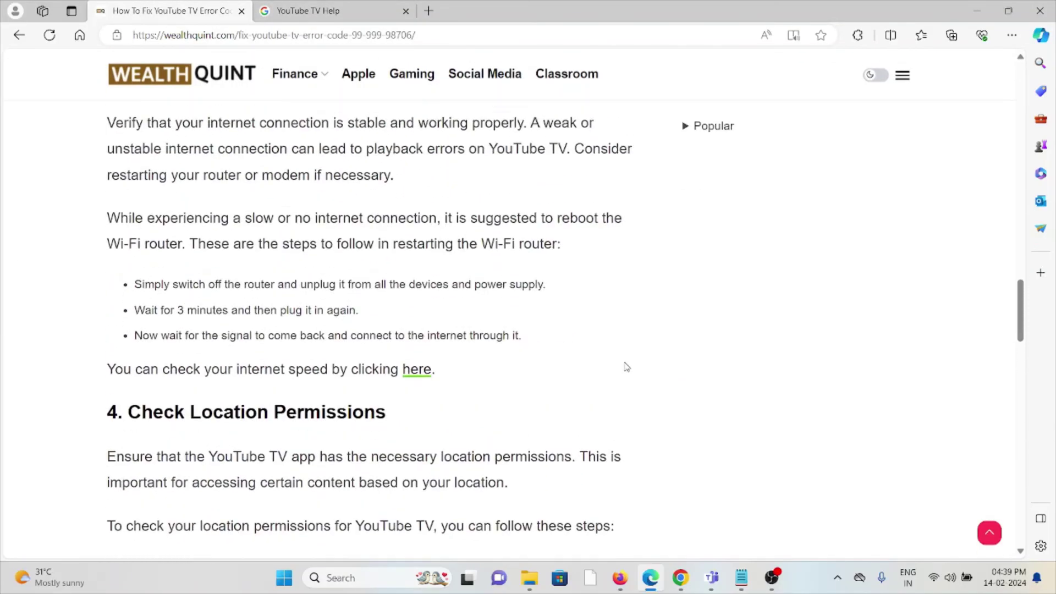
{"action": "scroll", "coordinate": [631, 364], "scroll_direction": "up", "scroll_amount": 4}
{"action": "scroll", "coordinate": [651, 357], "scroll_direction": "down", "scroll_amount": 6}
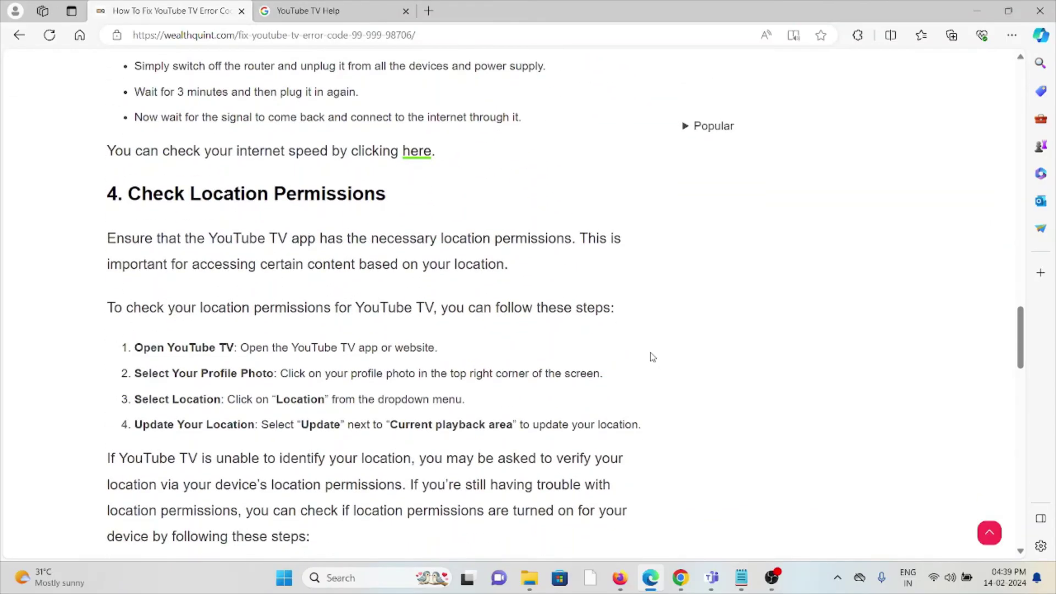